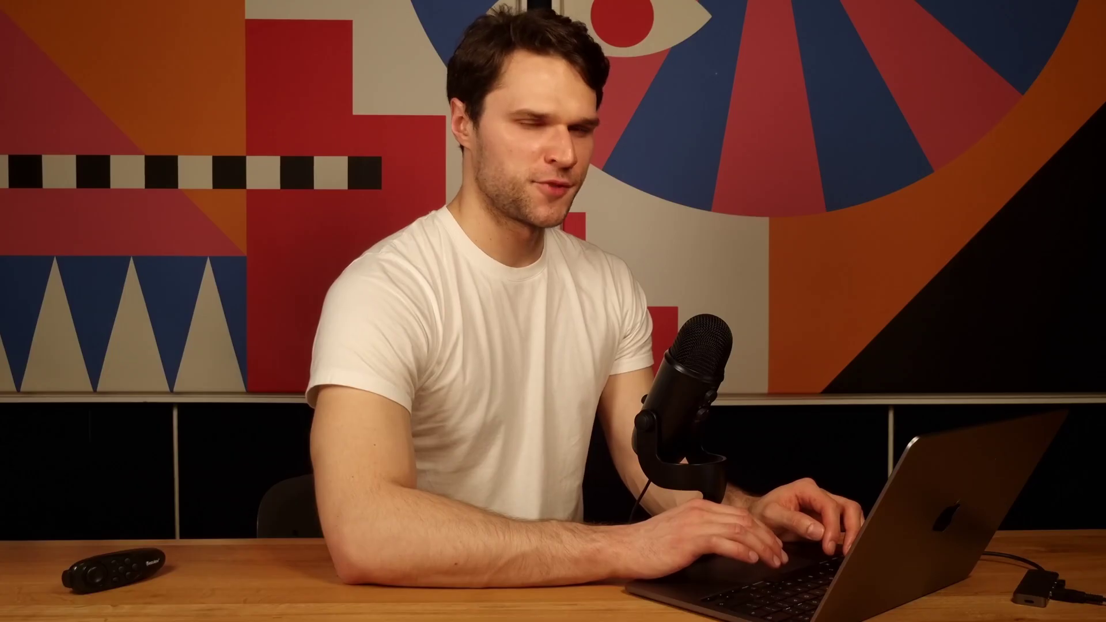
Go to Settings > Teammates and open the page for inviting new teammates
left_click(65, 564)
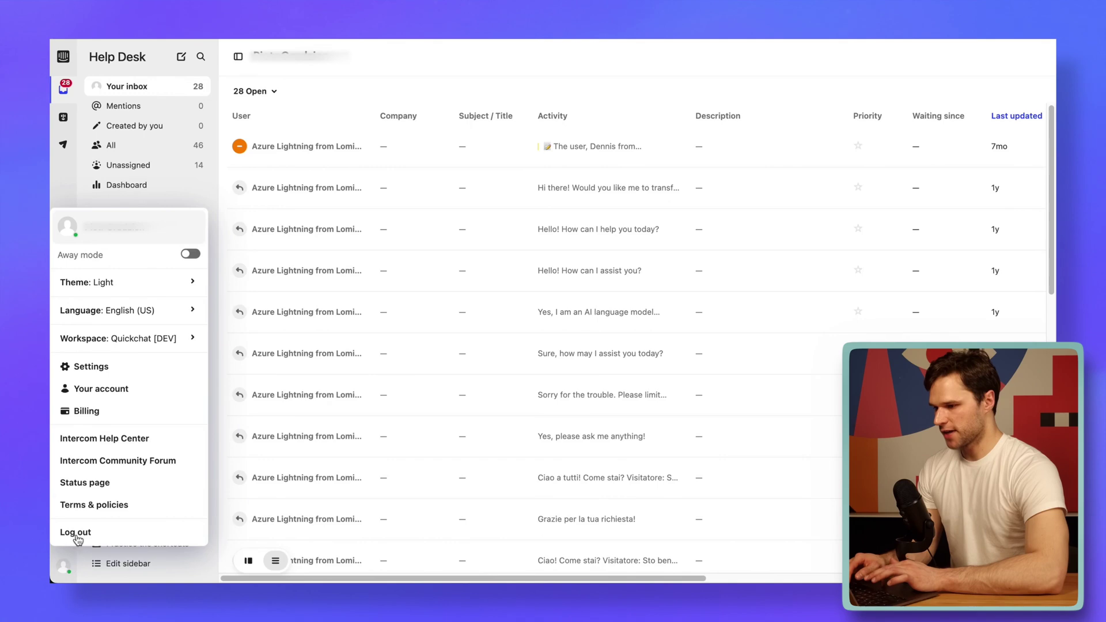
left_click(138, 370)
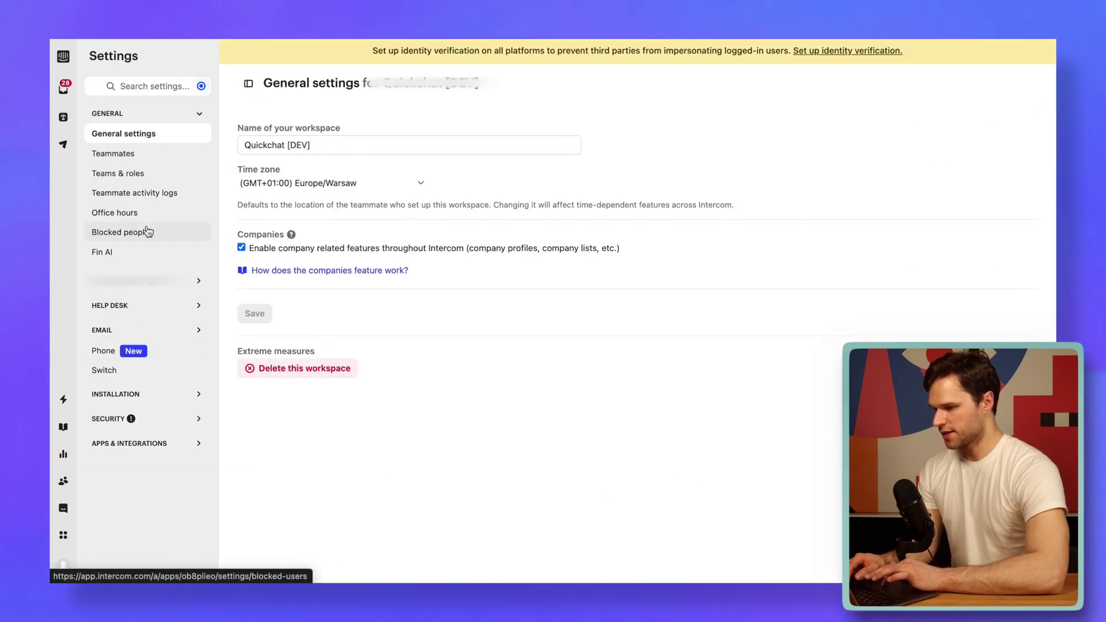
left_click(157, 160)
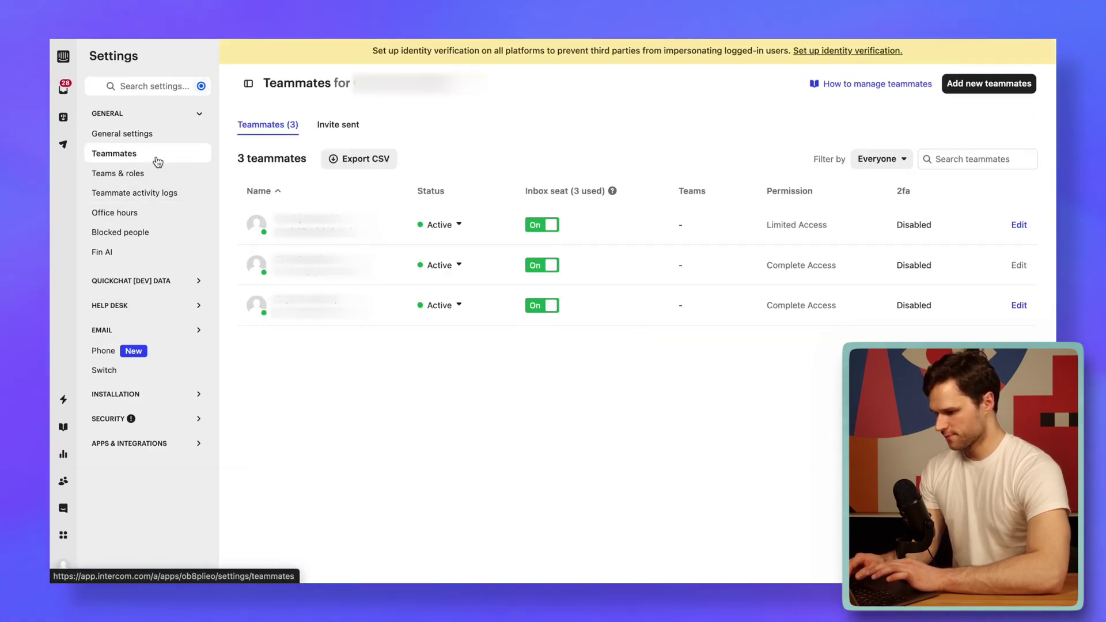
left_click(1006, 83)
left_click(990, 113)
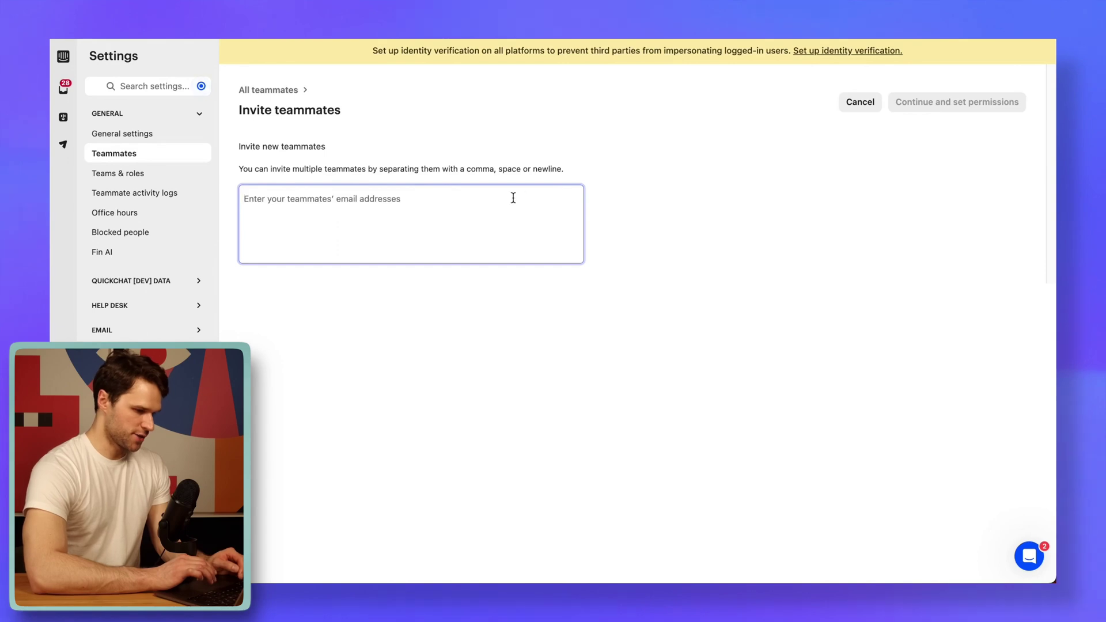
Enter the teammate's email, give them an Inbox seat with all permissions, and send the invite
type("ba")
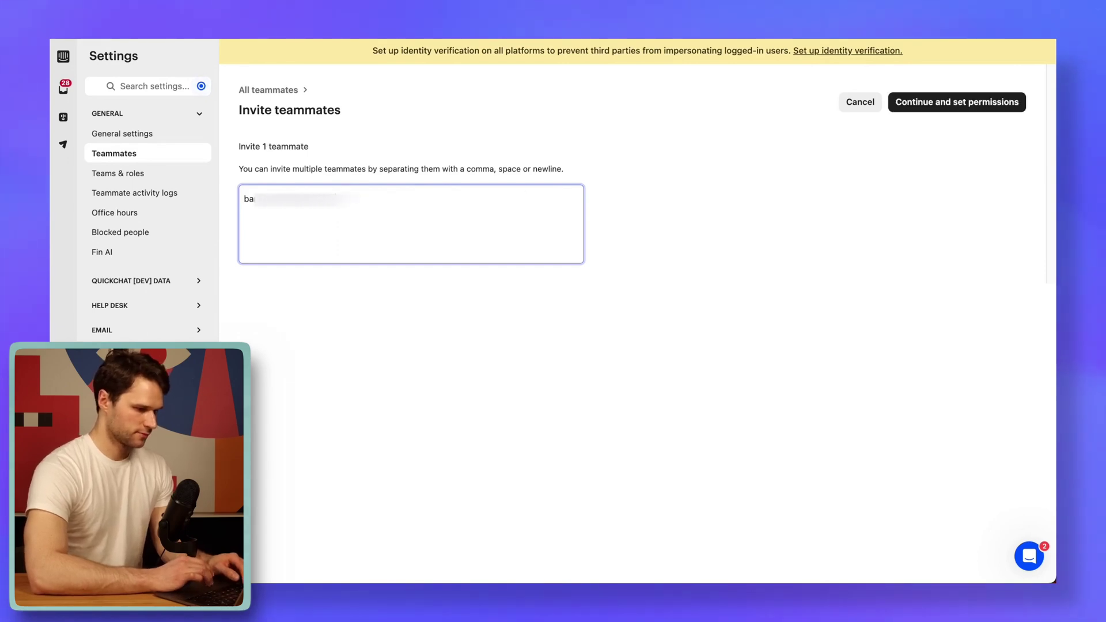
left_click(968, 106)
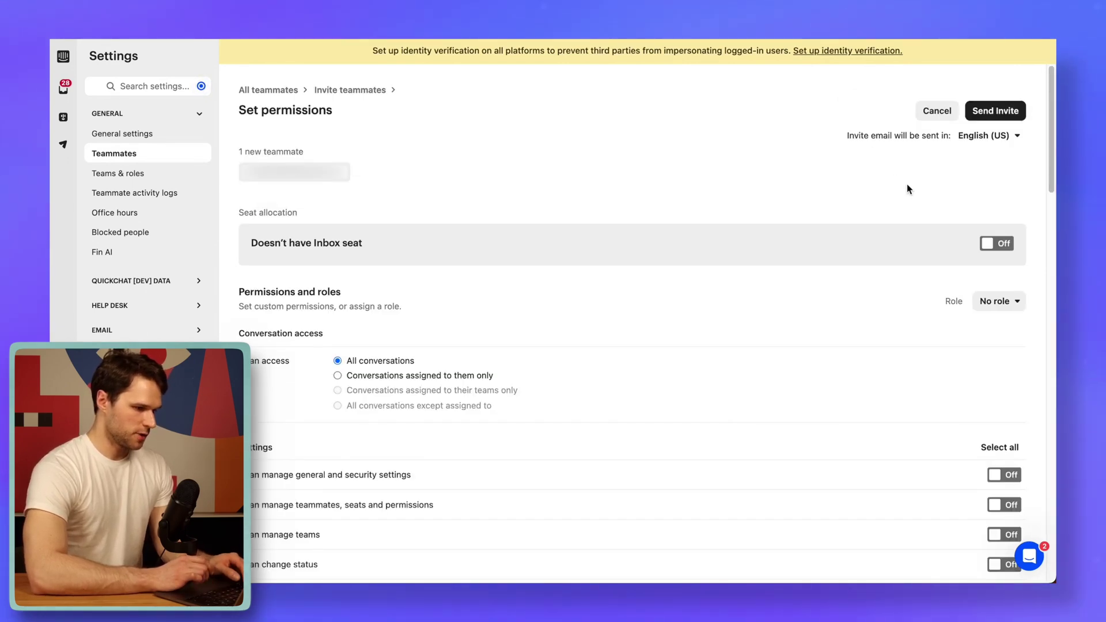
left_click(997, 243)
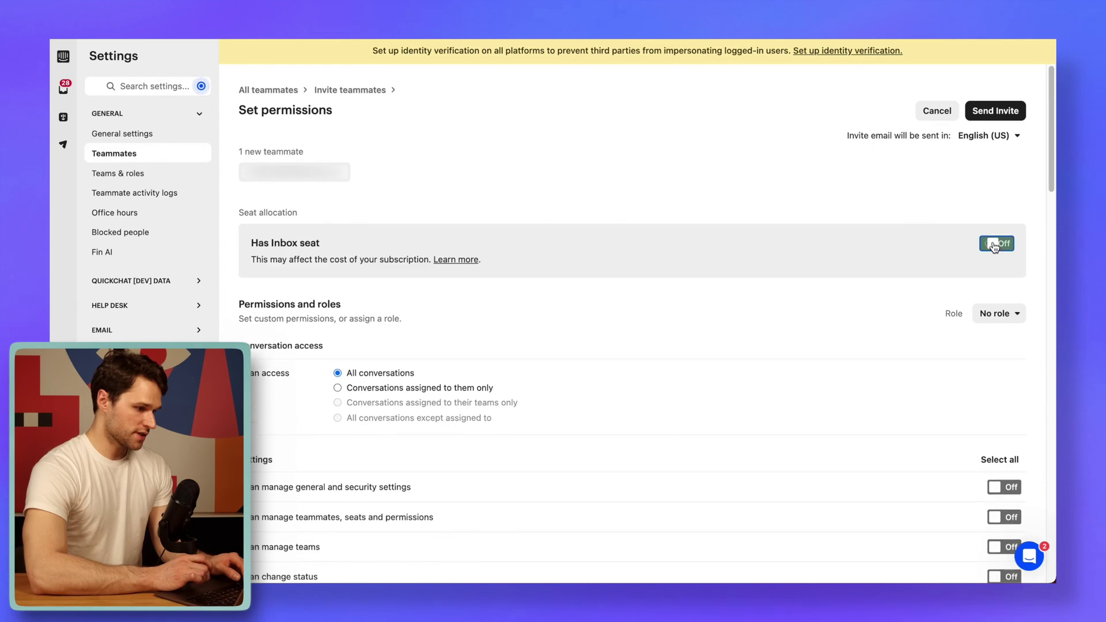
left_click(999, 459)
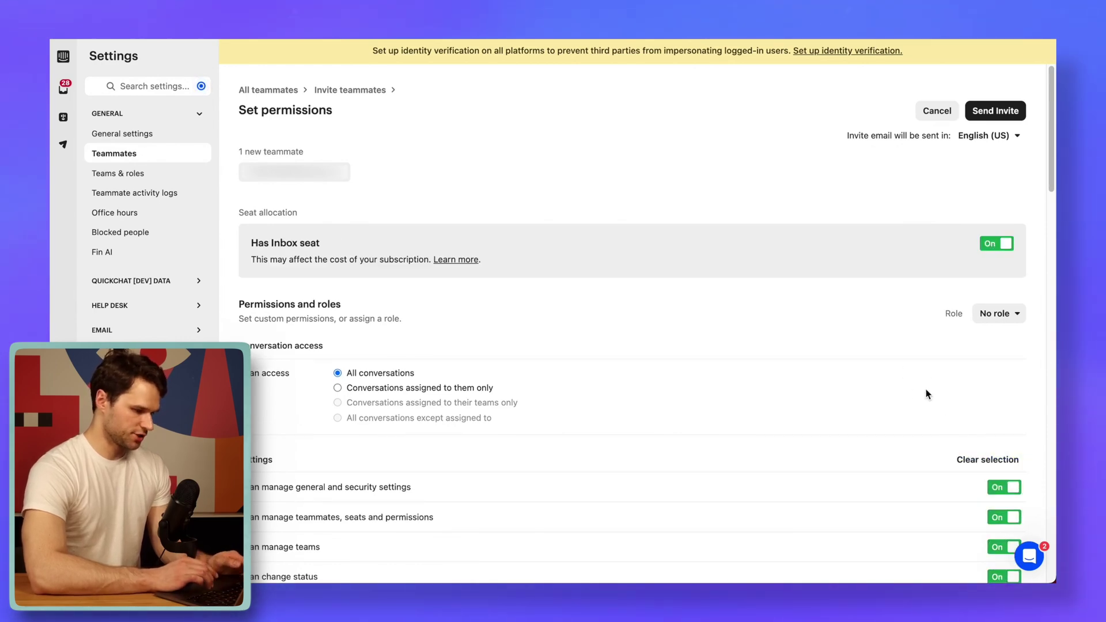
left_click(995, 111)
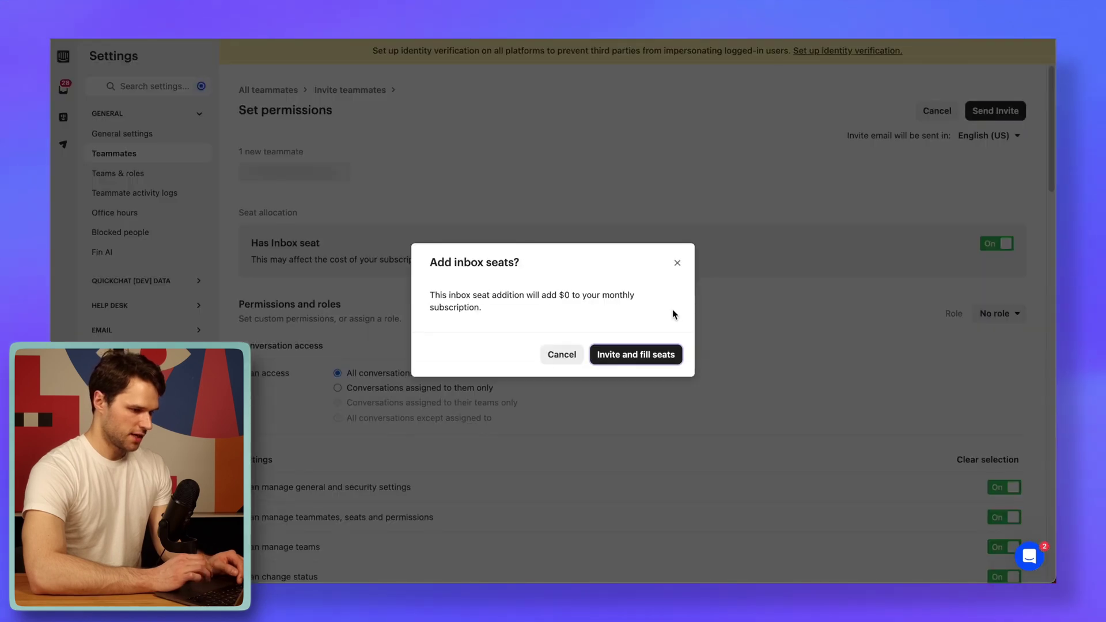
left_click(622, 354)
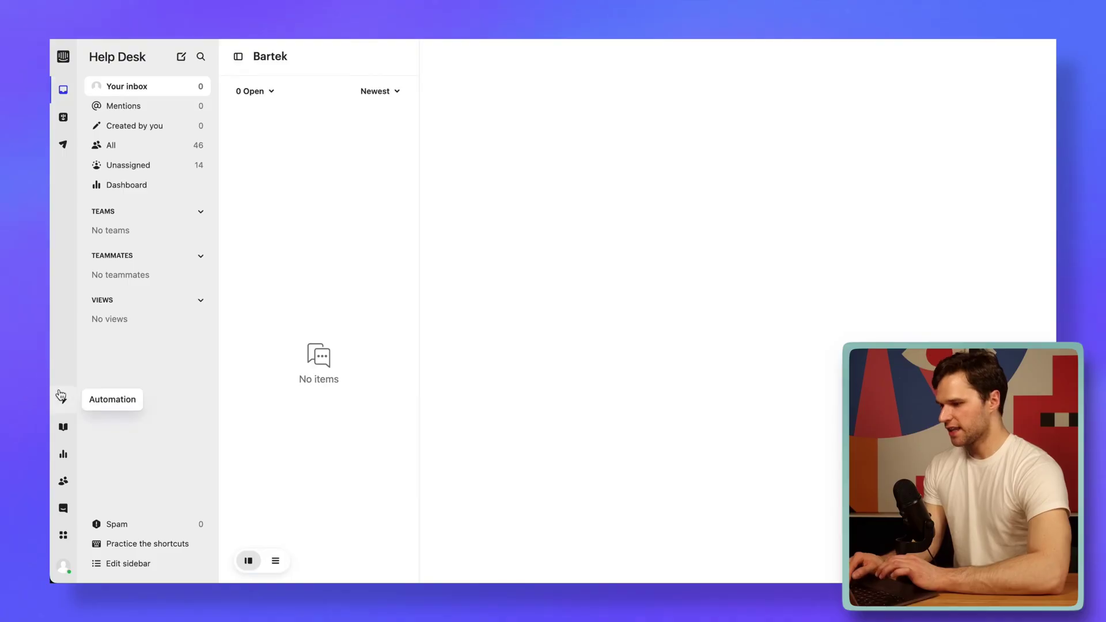
Create a workflow from scratch triggered by 'Customer sends their first message'
left_click(62, 398)
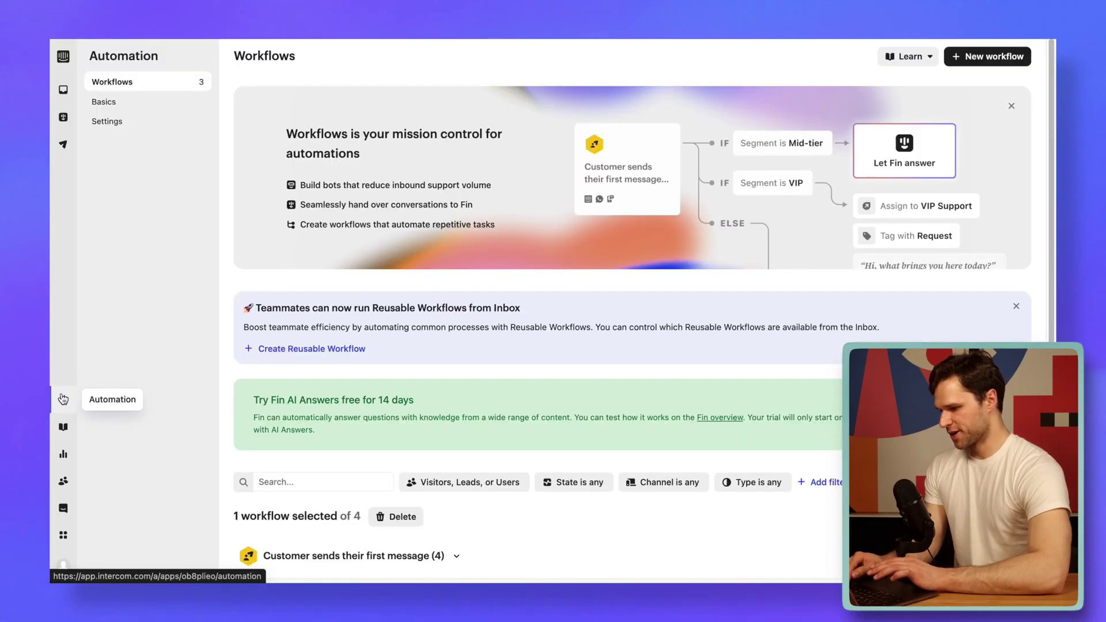
left_click(1011, 60)
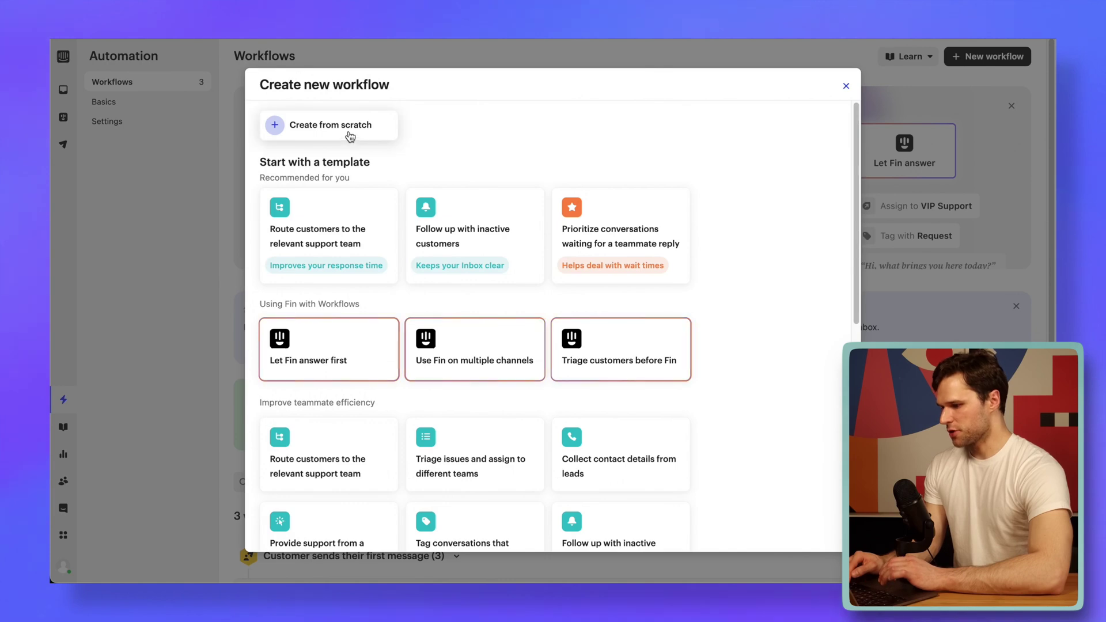
left_click(348, 133)
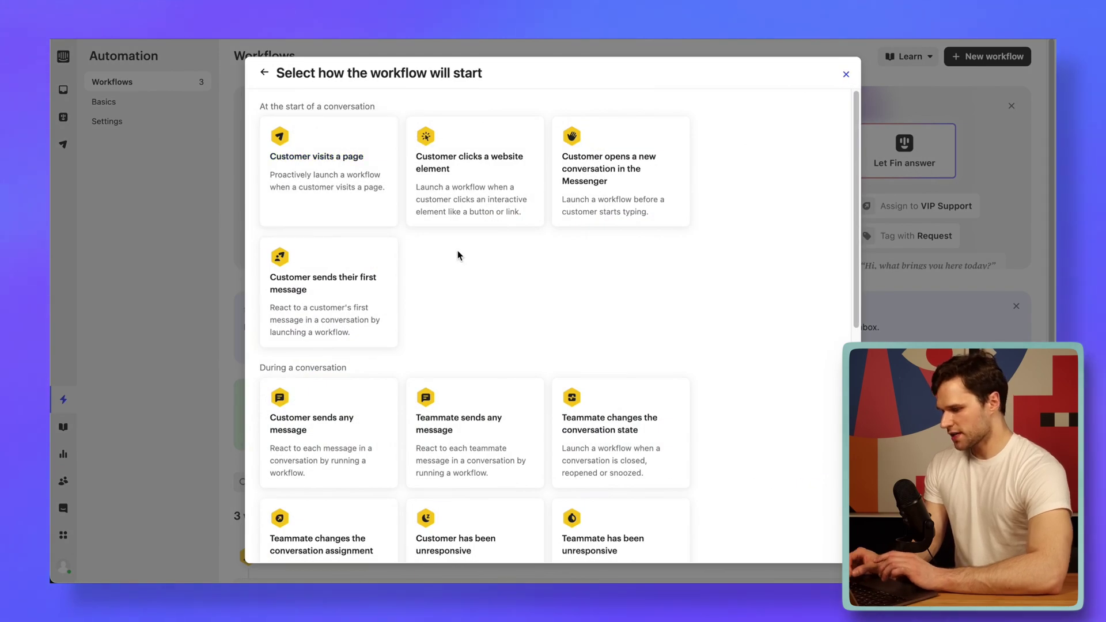
left_click(361, 278)
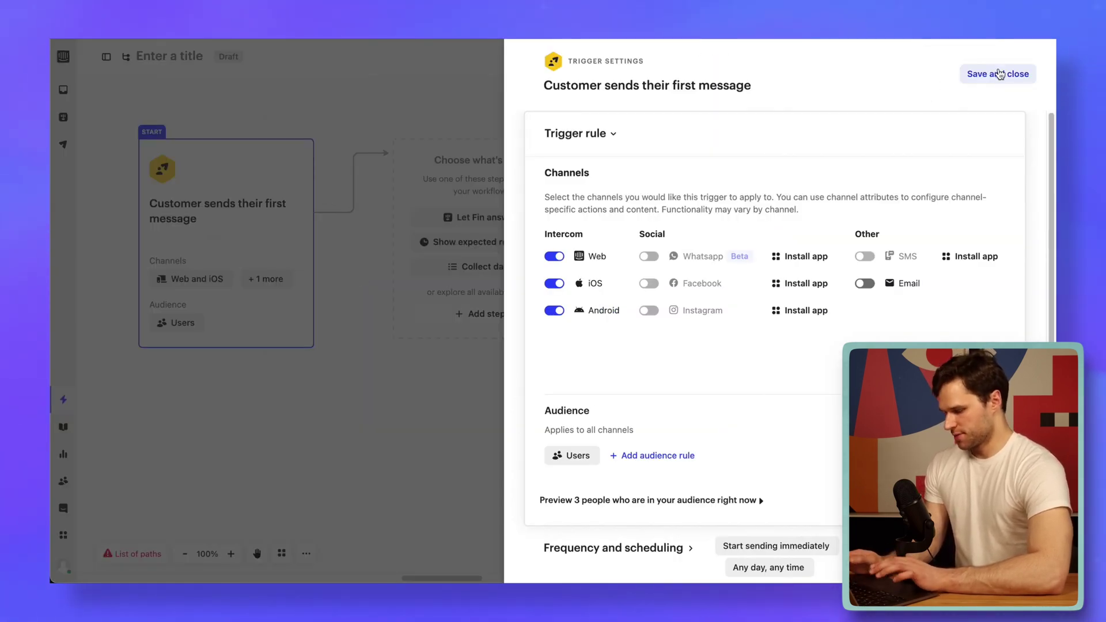
left_click(999, 73)
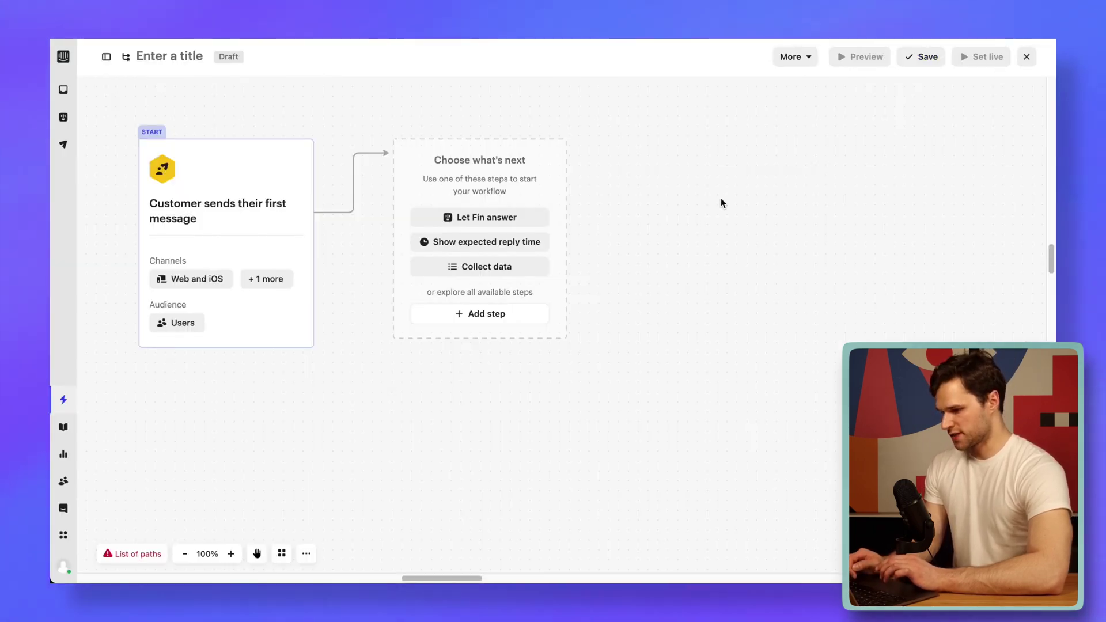
Add an Assign step to Q (AI Assistant) and set the workflow live
left_click(509, 318)
type("assign")
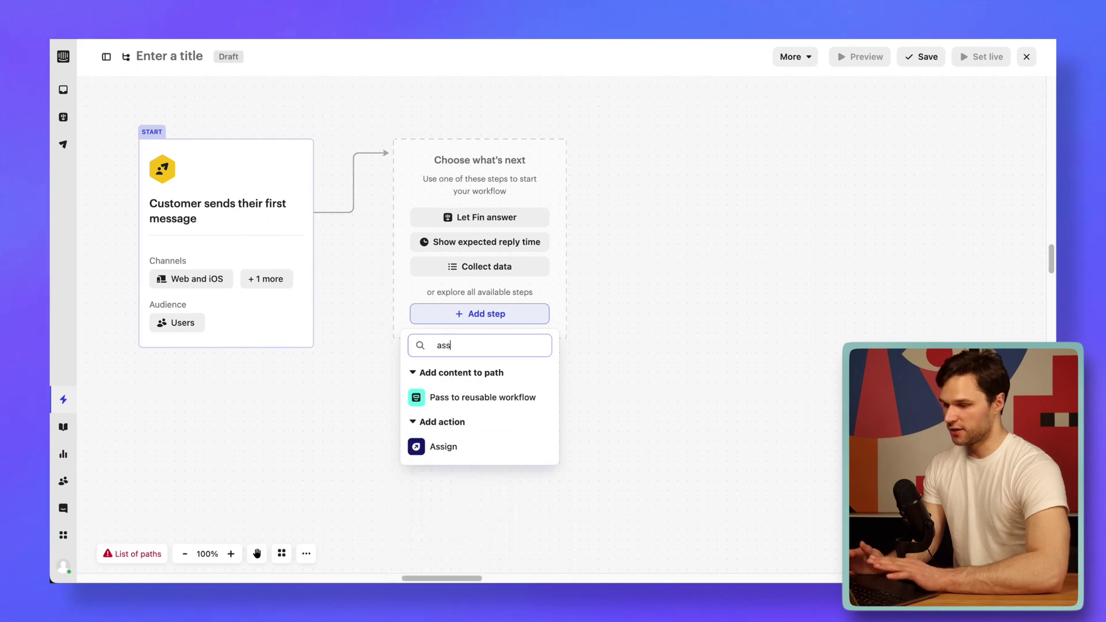
left_click(493, 392)
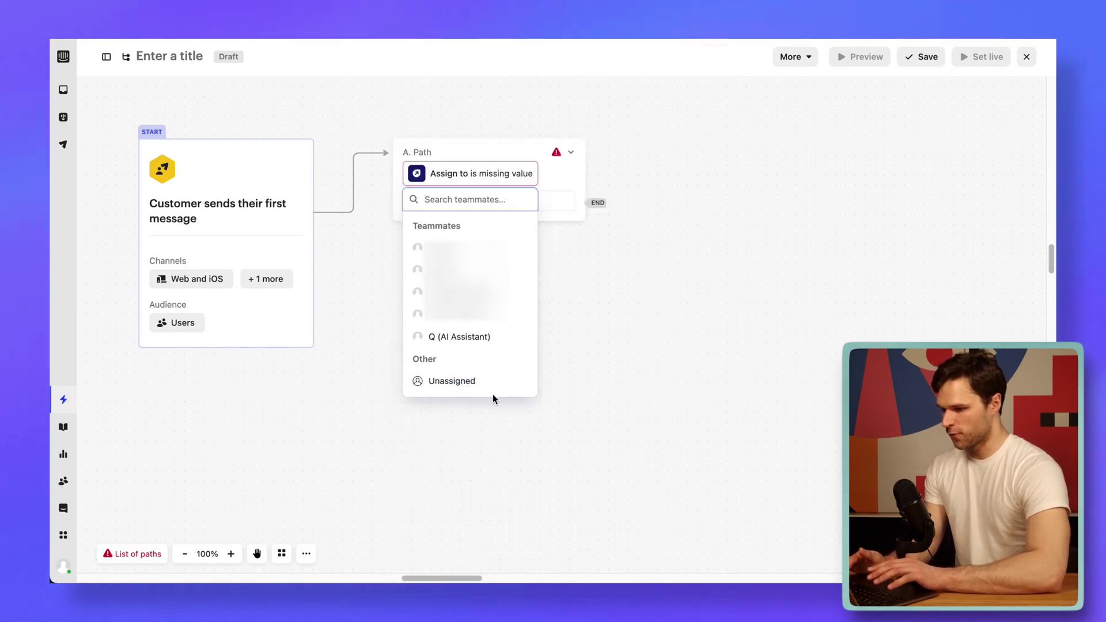
left_click(465, 340)
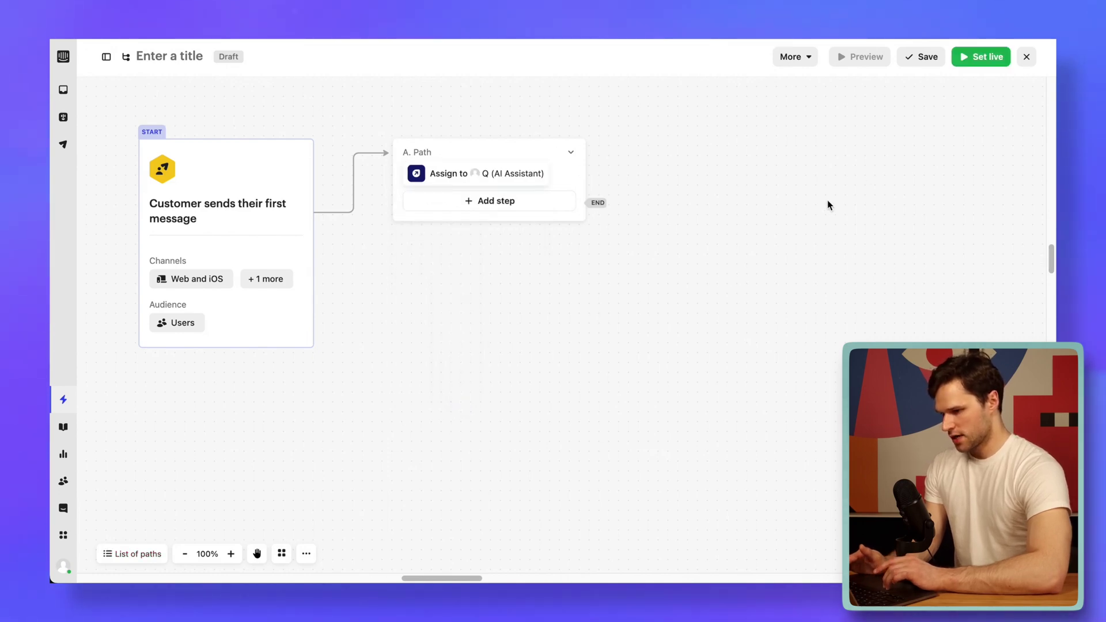
left_click(992, 64)
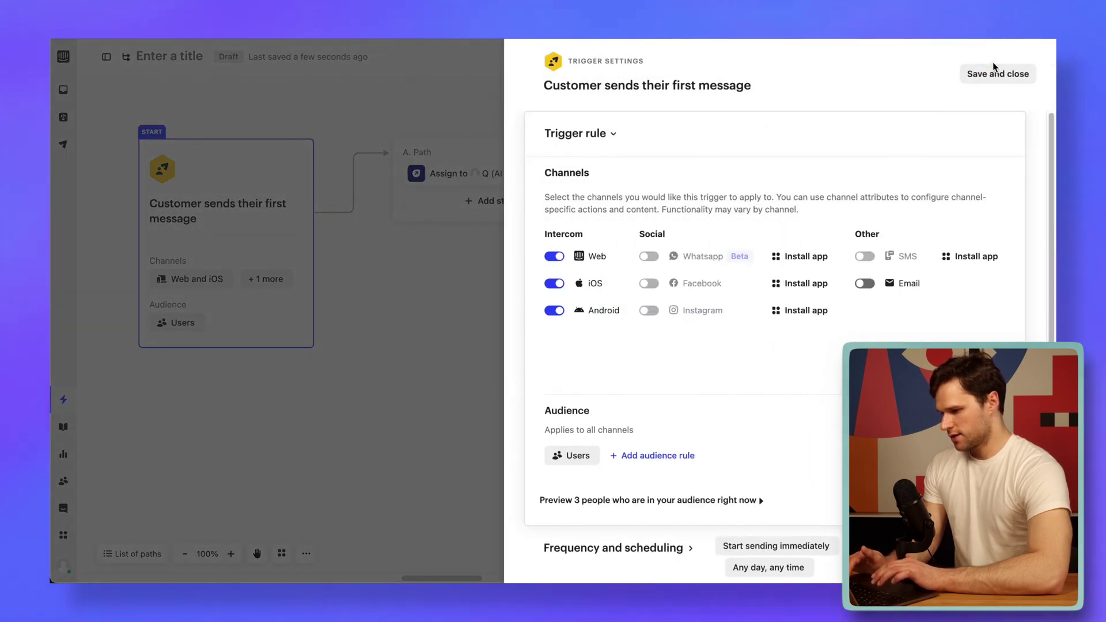
left_click(993, 68)
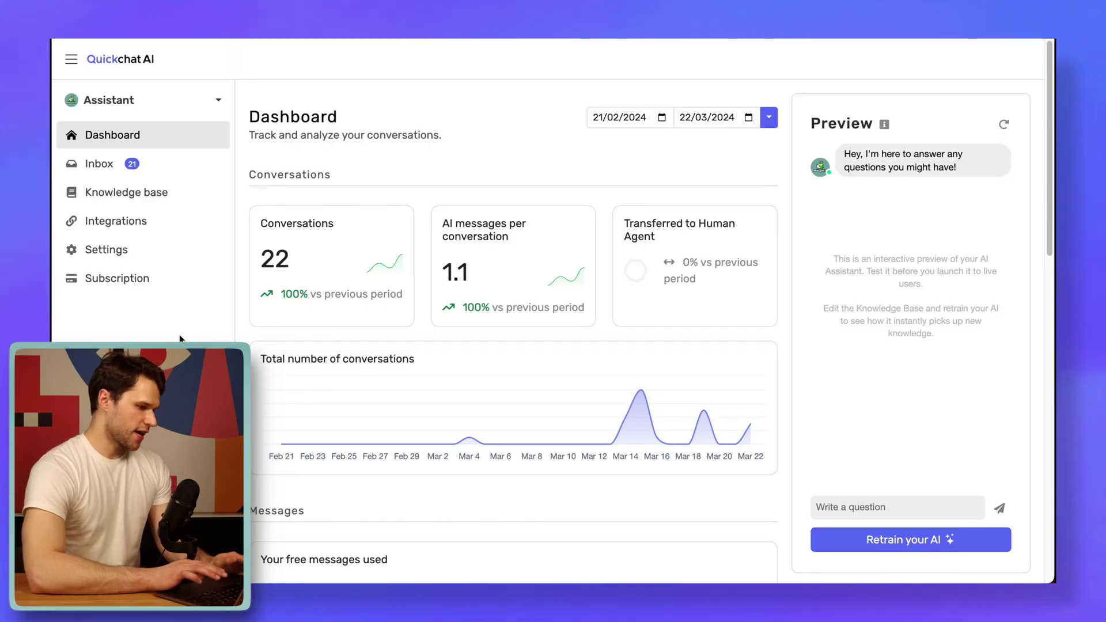
Open the Knowledge base page from the Quickchat AI Dashboard sidebar
left_click(174, 200)
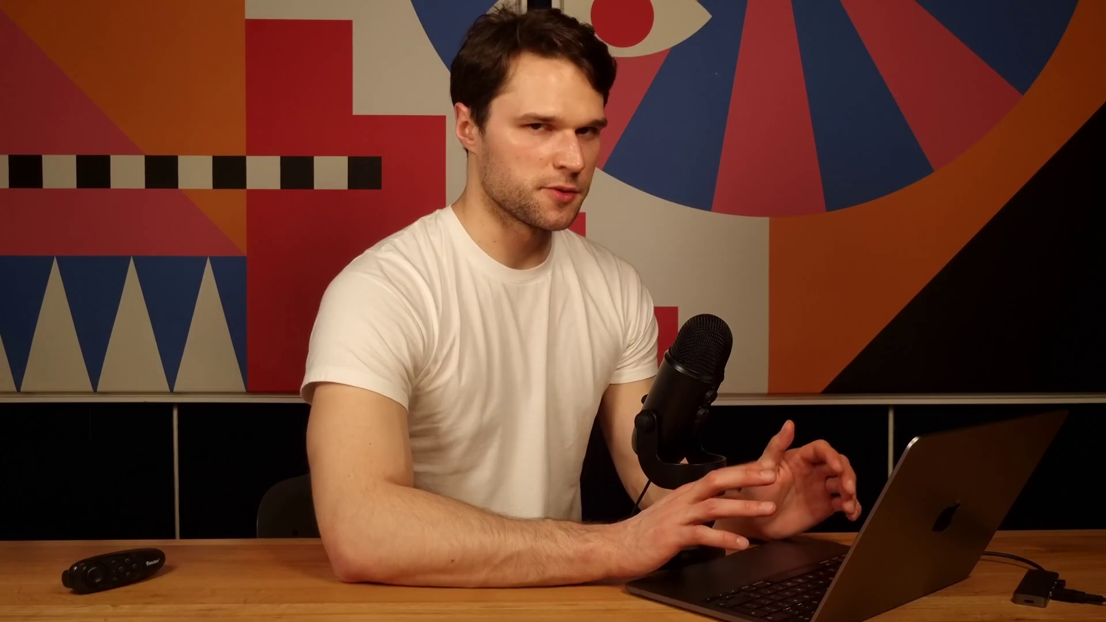
Show the Knowledge base tab listing the iPhone 15, MacBook Pro and MacBook Air articles
left_click(672, 228)
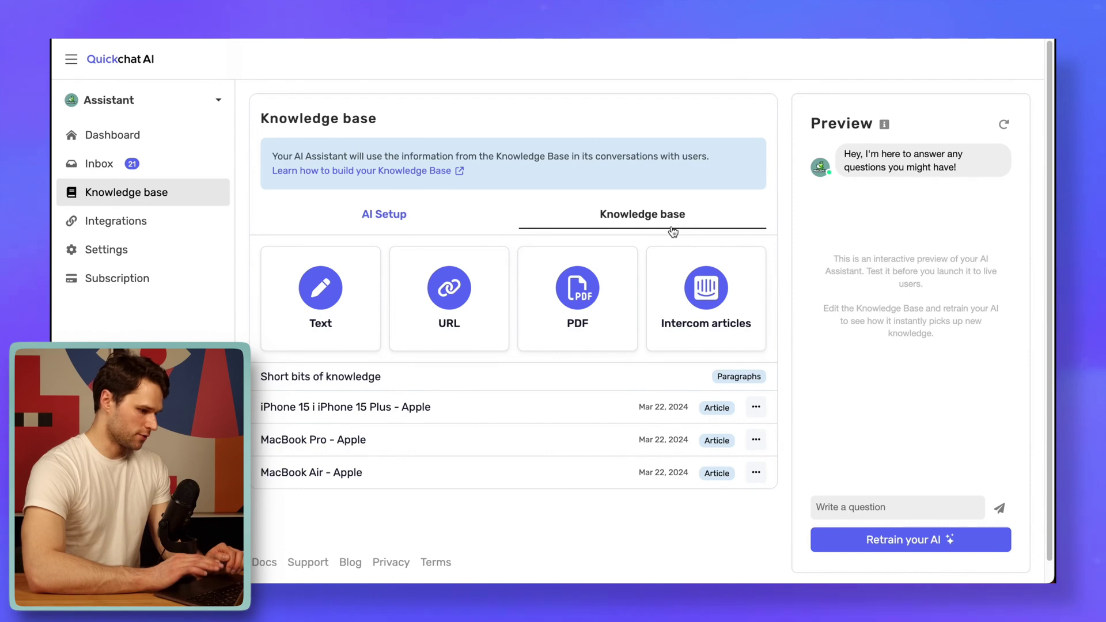
In AI settings, choose the Humorous personality and the Shopping Assistant profession
left_click(165, 259)
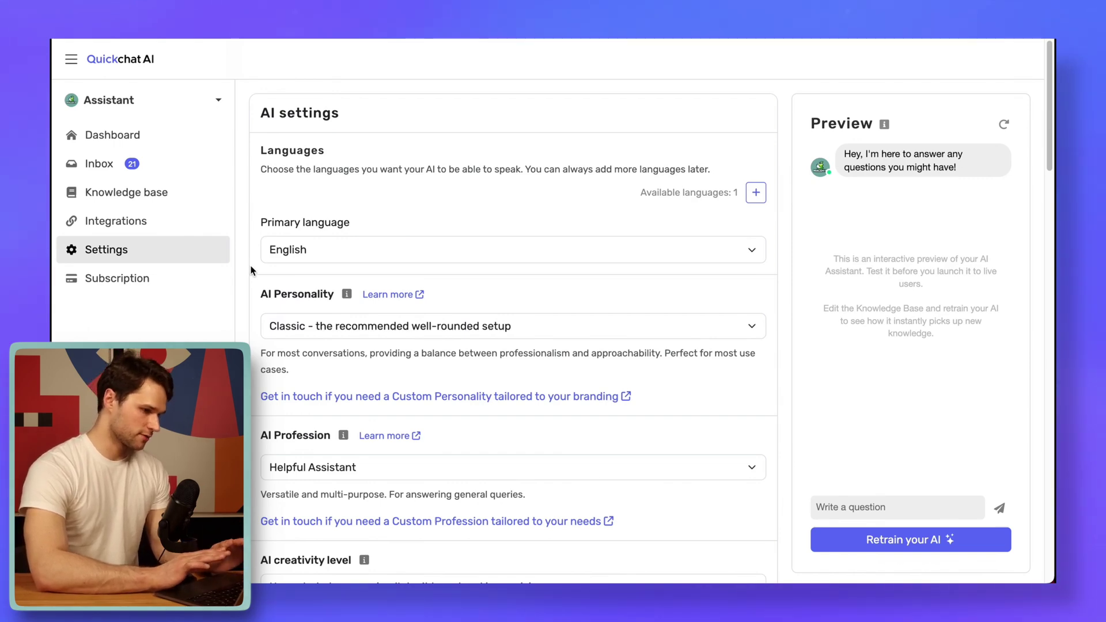
left_click(295, 326)
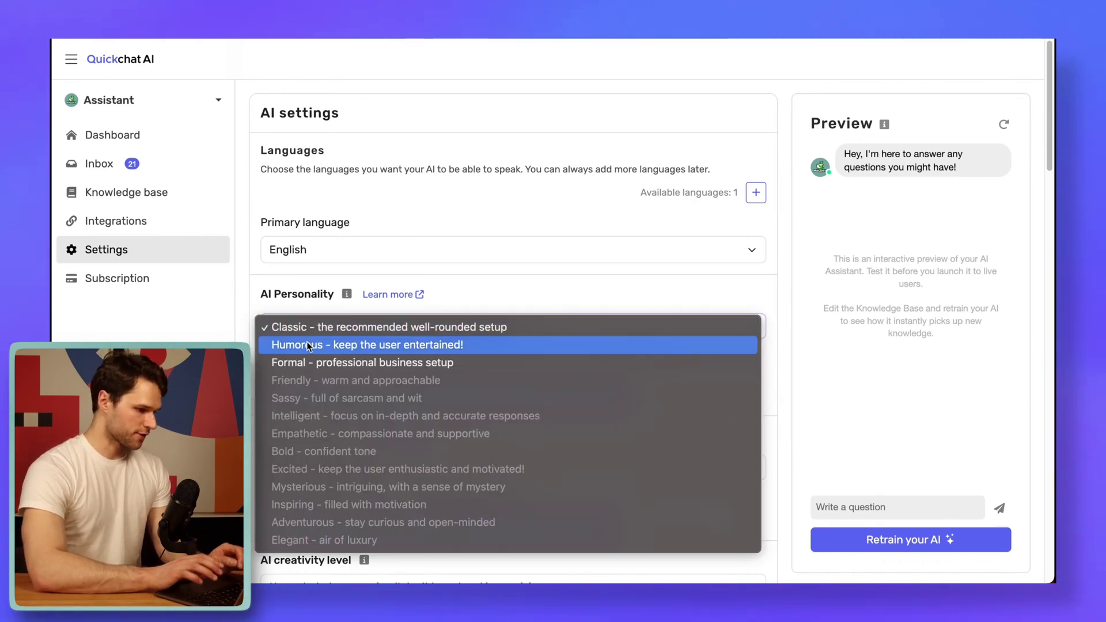
left_click(309, 345)
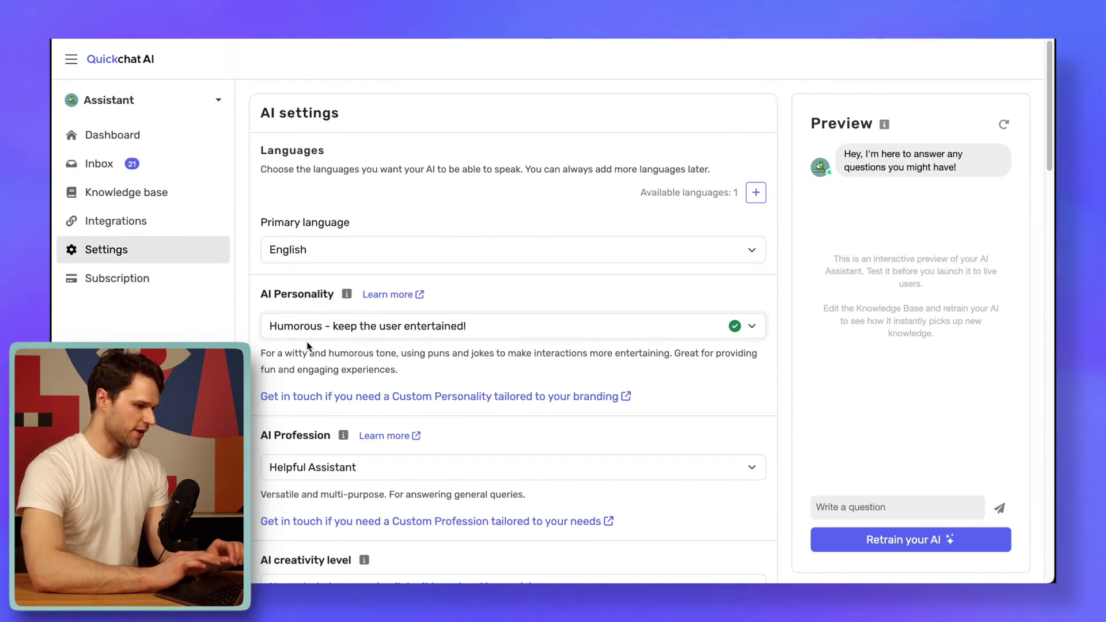
left_click(326, 468)
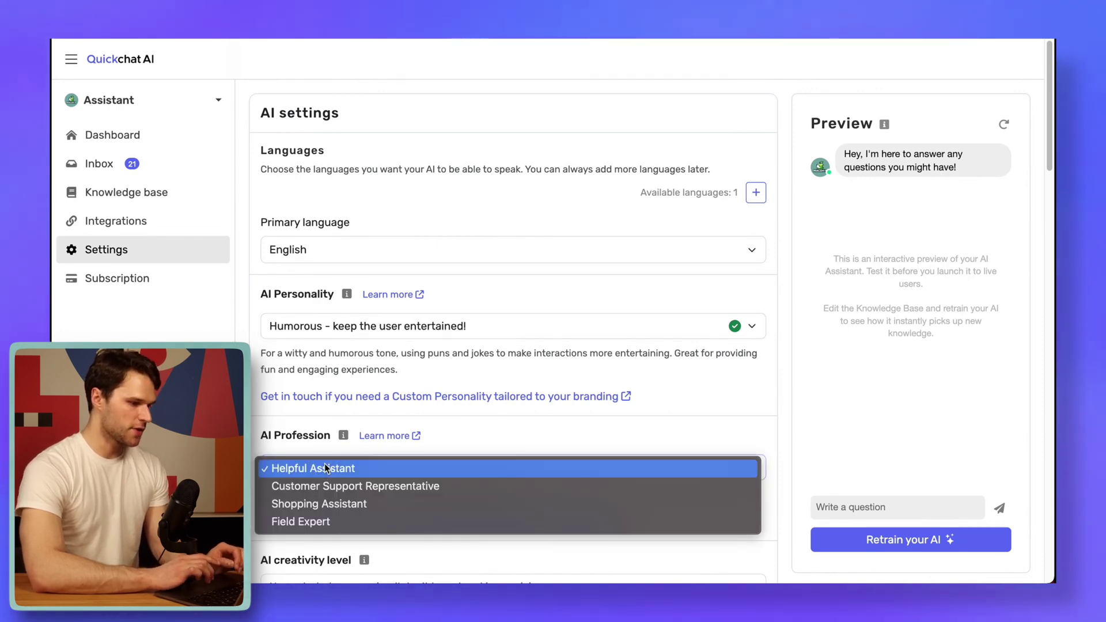
left_click(327, 499)
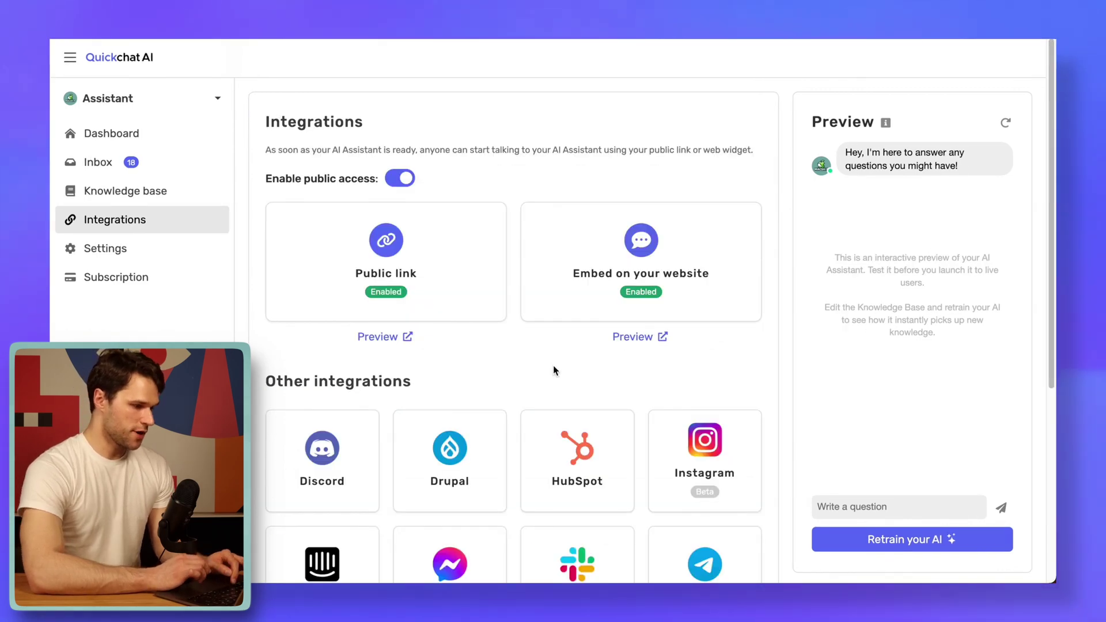
scroll(553, 365, "down", 2)
scroll(553, 368, "down", 3)
Switch on Enable Intercom, authenticate with Intercom and authorize Quickchat AI's access
left_click(328, 321)
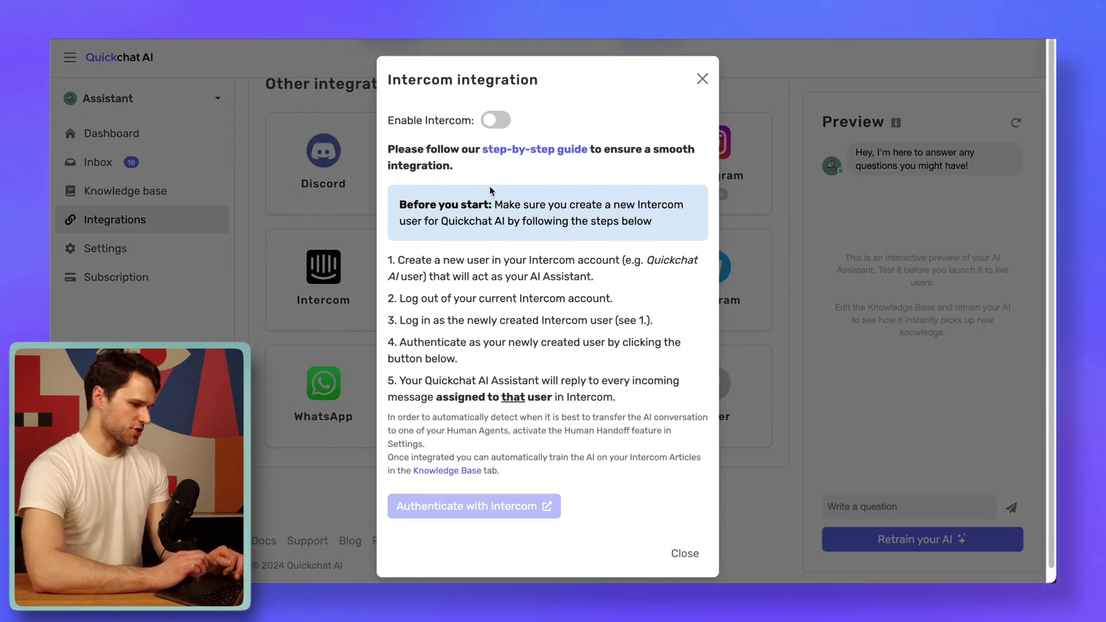
left_click(496, 120)
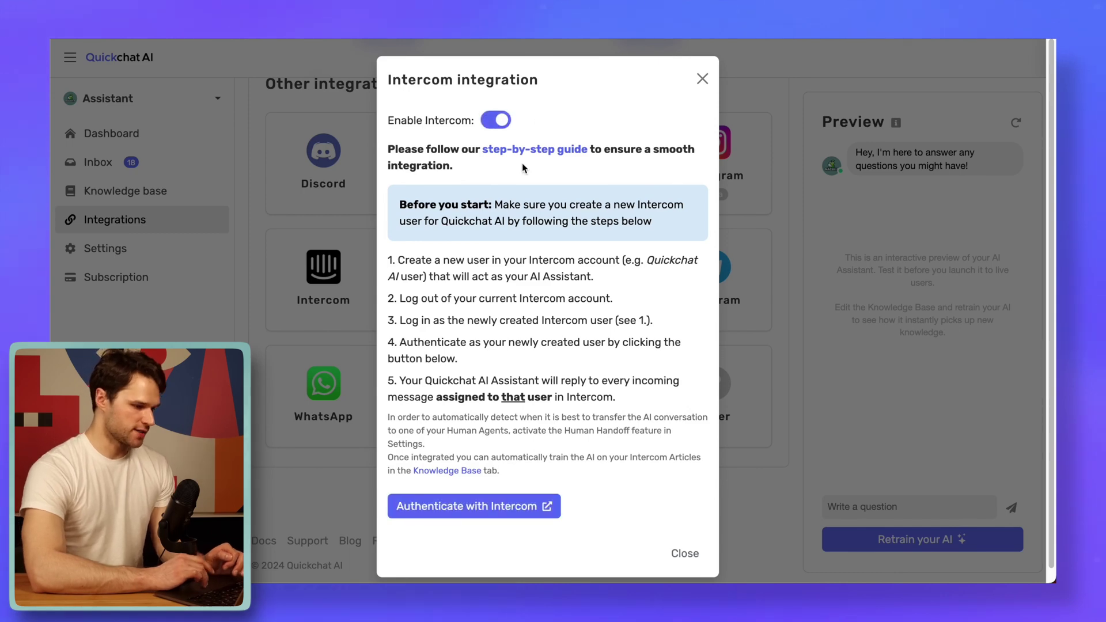
left_click(486, 505)
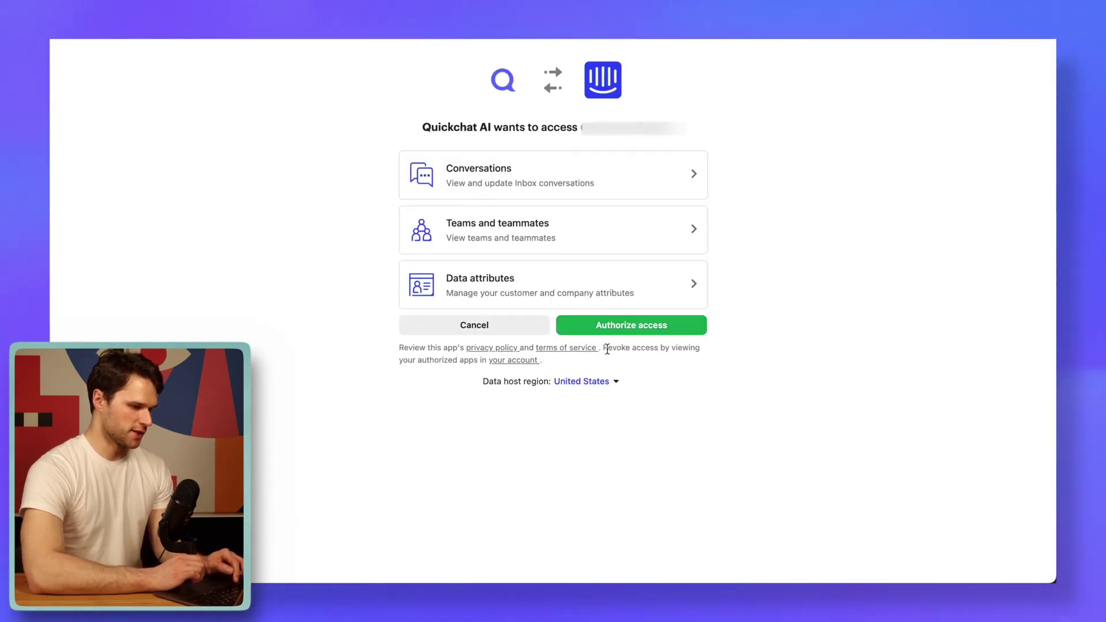
left_click(629, 332)
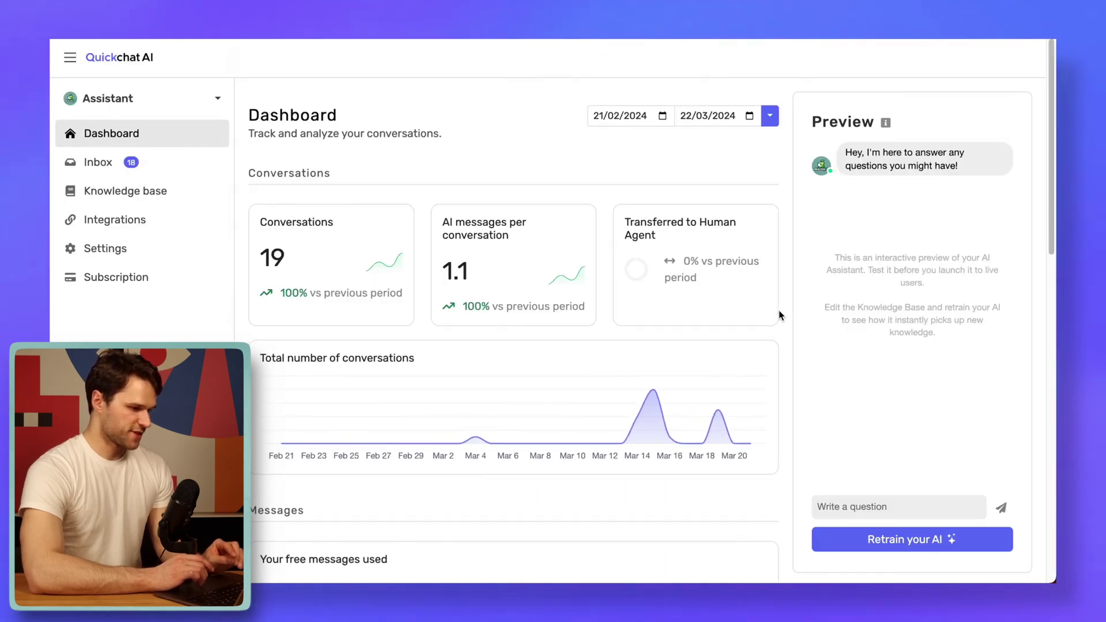
Check the Intercom card on the Integrations page shows connected, then close it
left_click(187, 218)
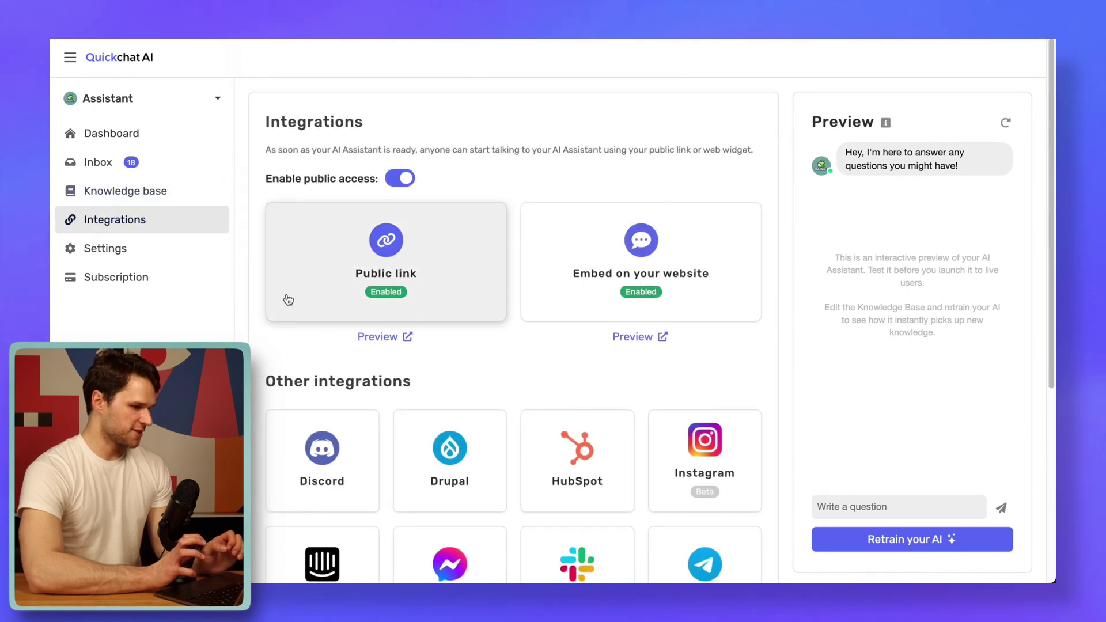
scroll(288, 299, "down", 2)
left_click(322, 443)
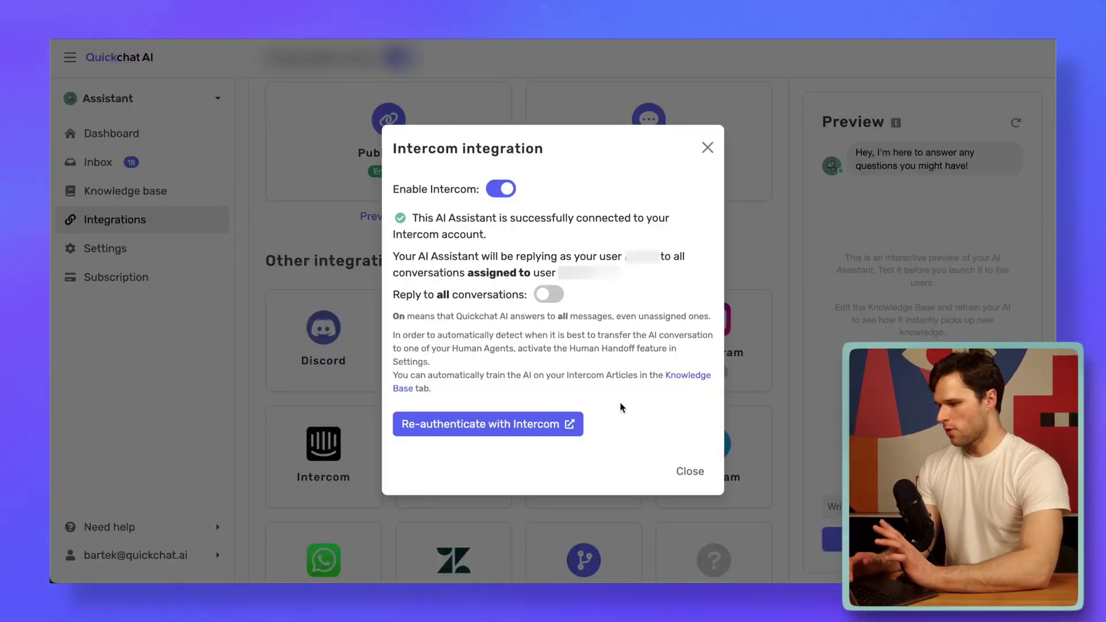
left_click(691, 472)
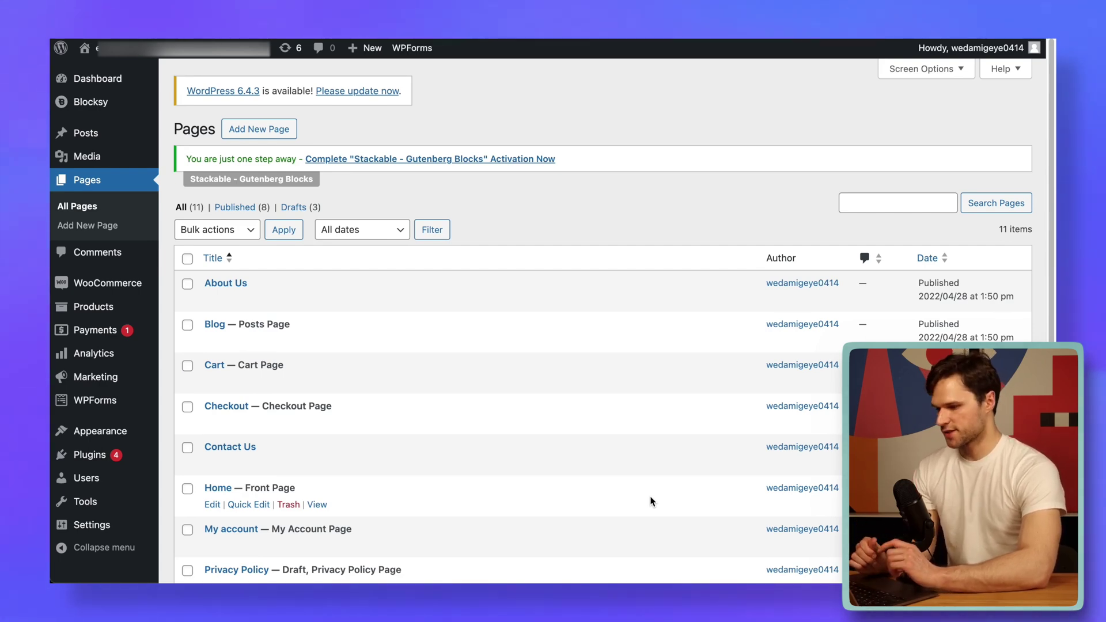
Connect the site via Settings > Intercom, confirming its address and authorizing access
mouse_move(103, 528)
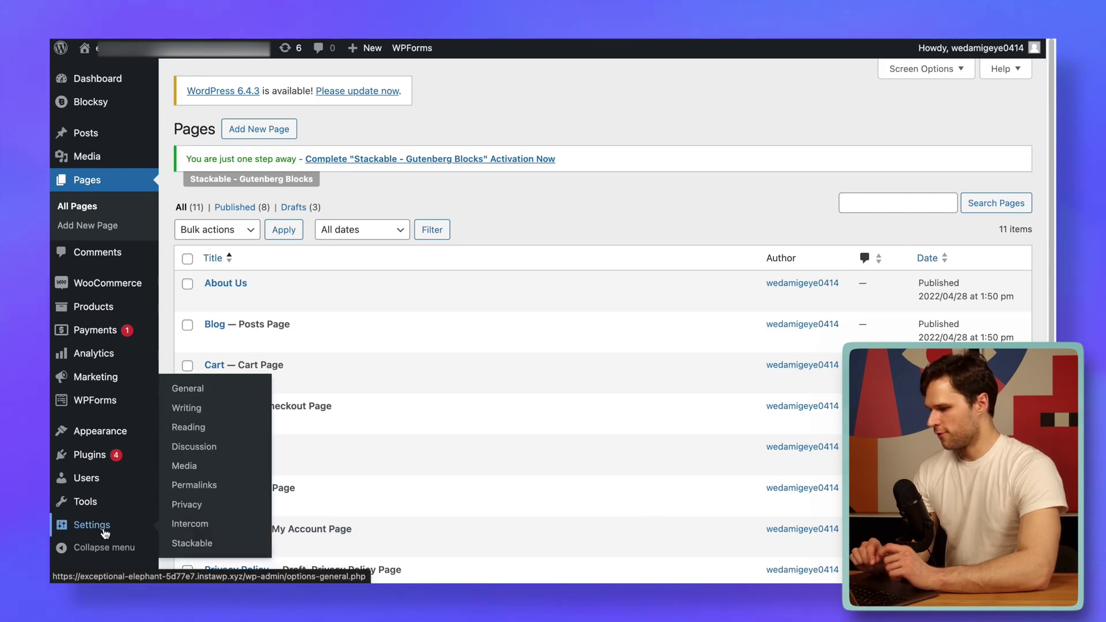
left_click(189, 526)
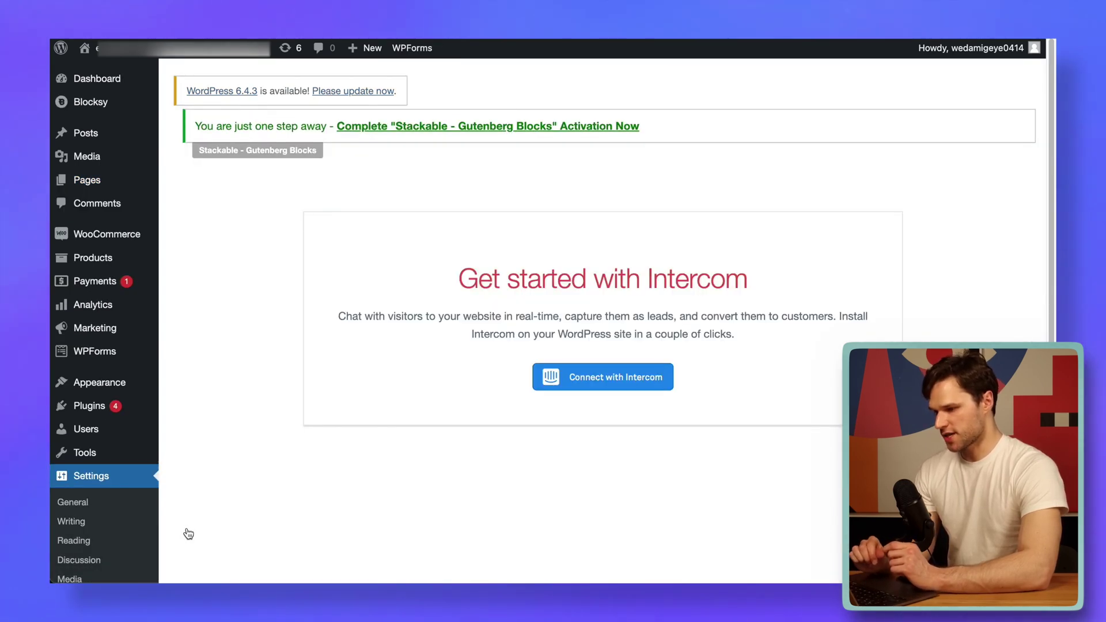
left_click(620, 375)
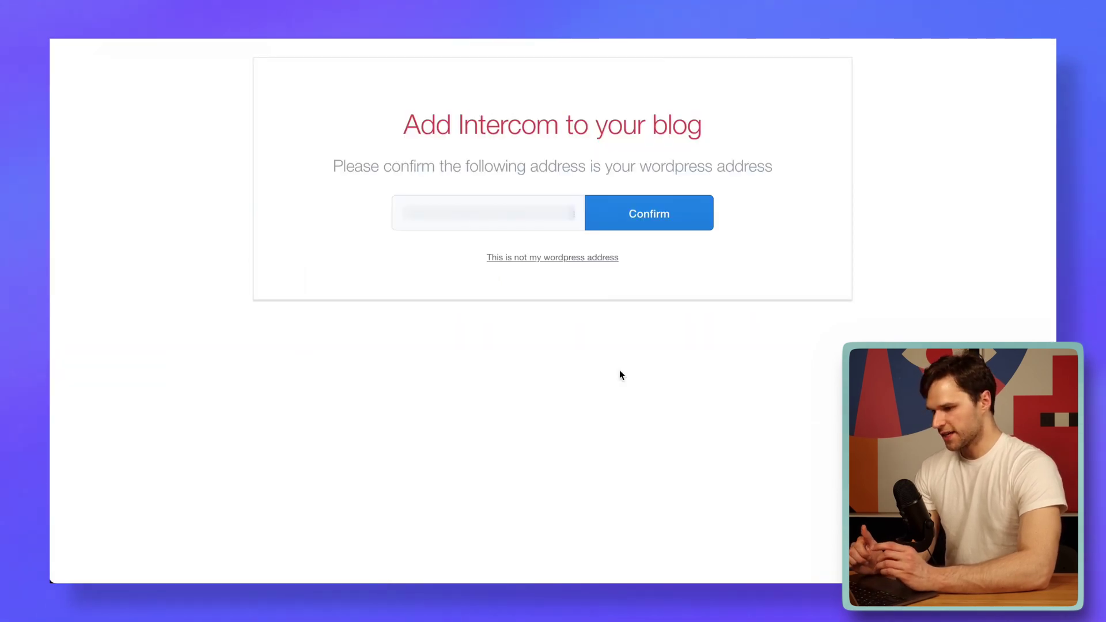
left_click(671, 226)
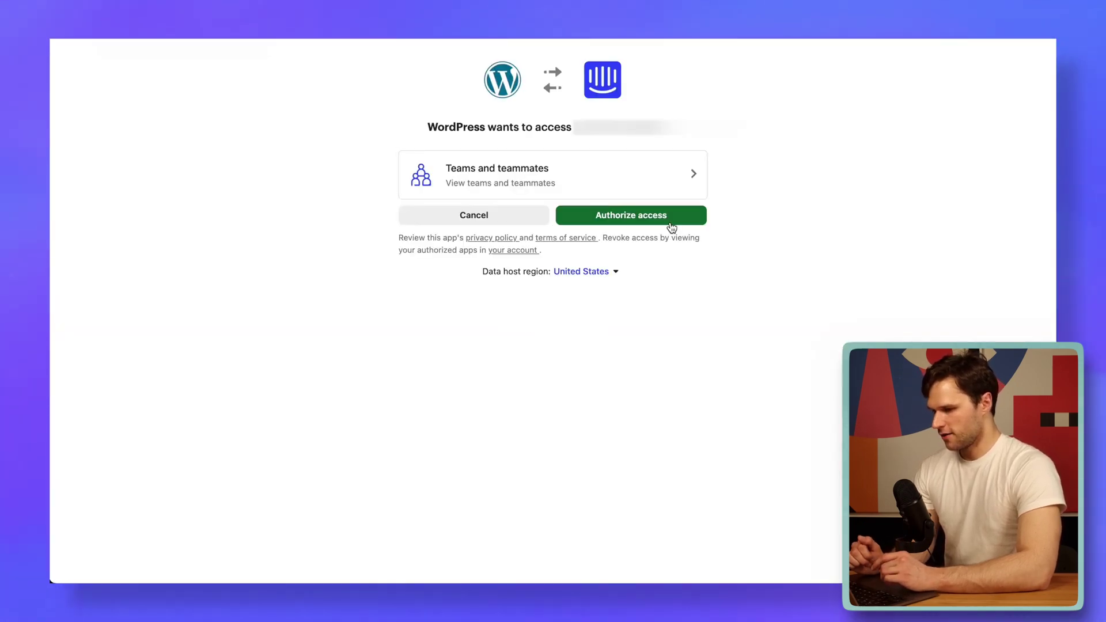
left_click(660, 218)
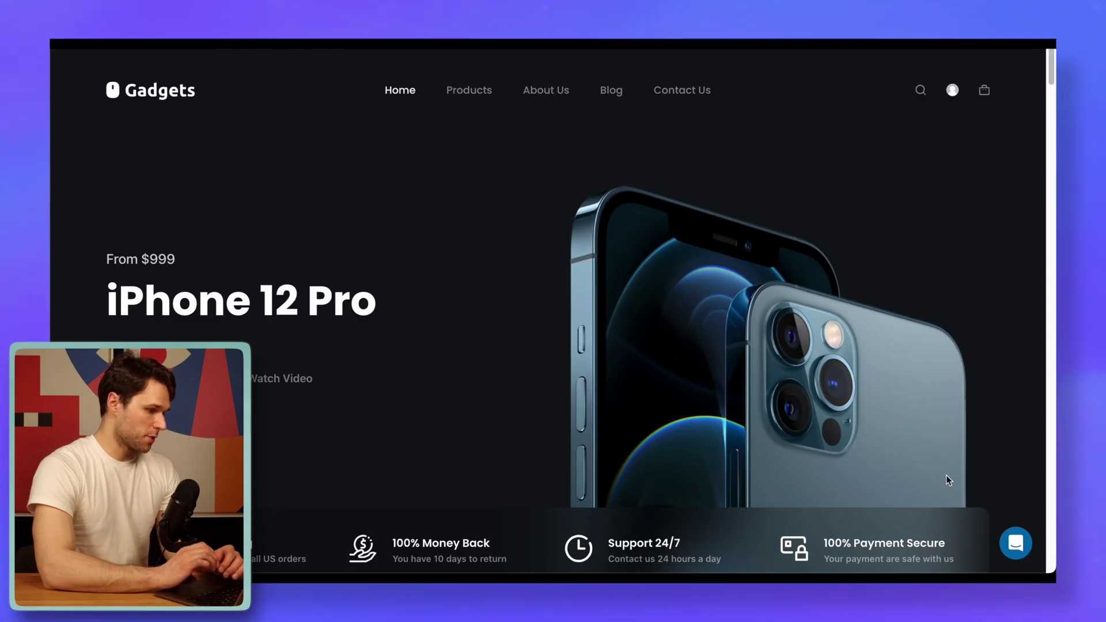
In the shop's messenger, send 'Hi!' then ask 'Which Mac would you recommend for a video editor?'
left_click(1007, 545)
left_click(871, 319)
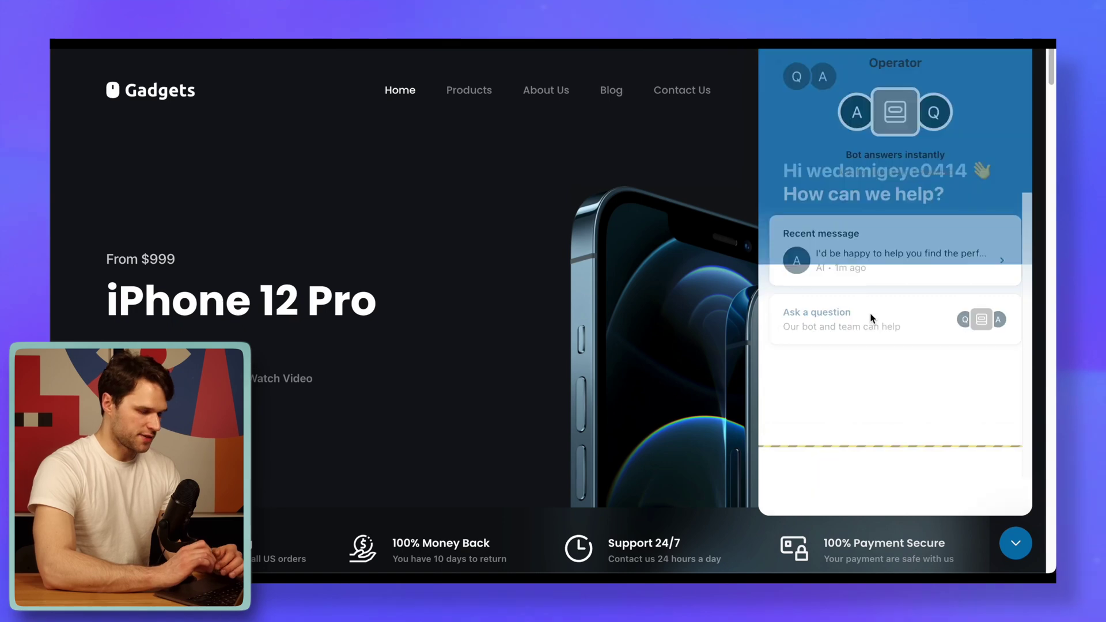
left_click(911, 494)
type("Hi!")
key("Return")
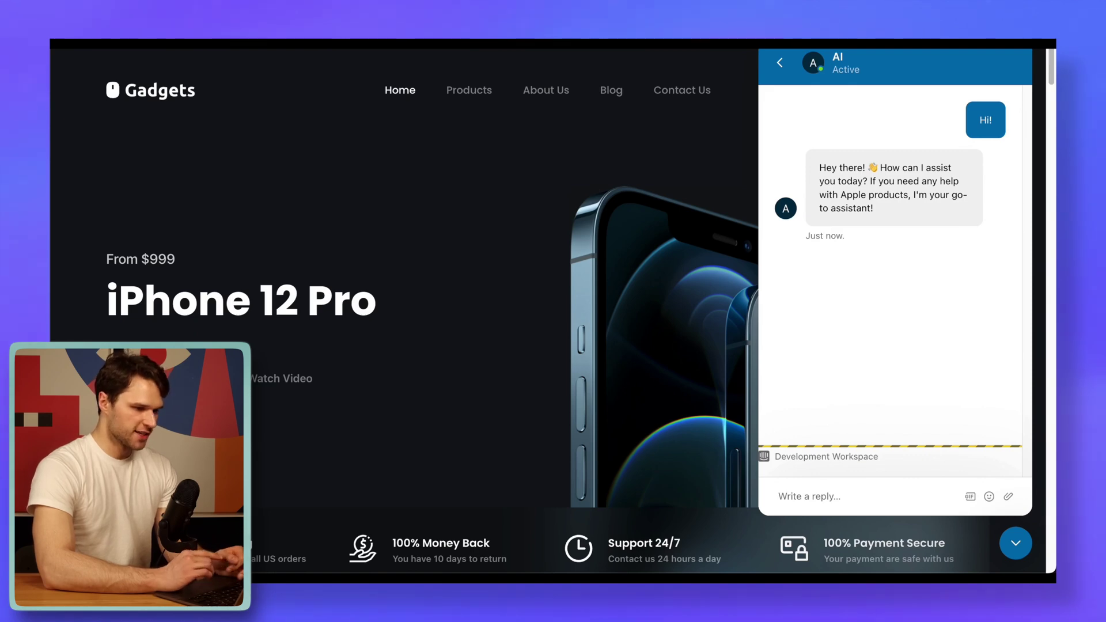
type("W")
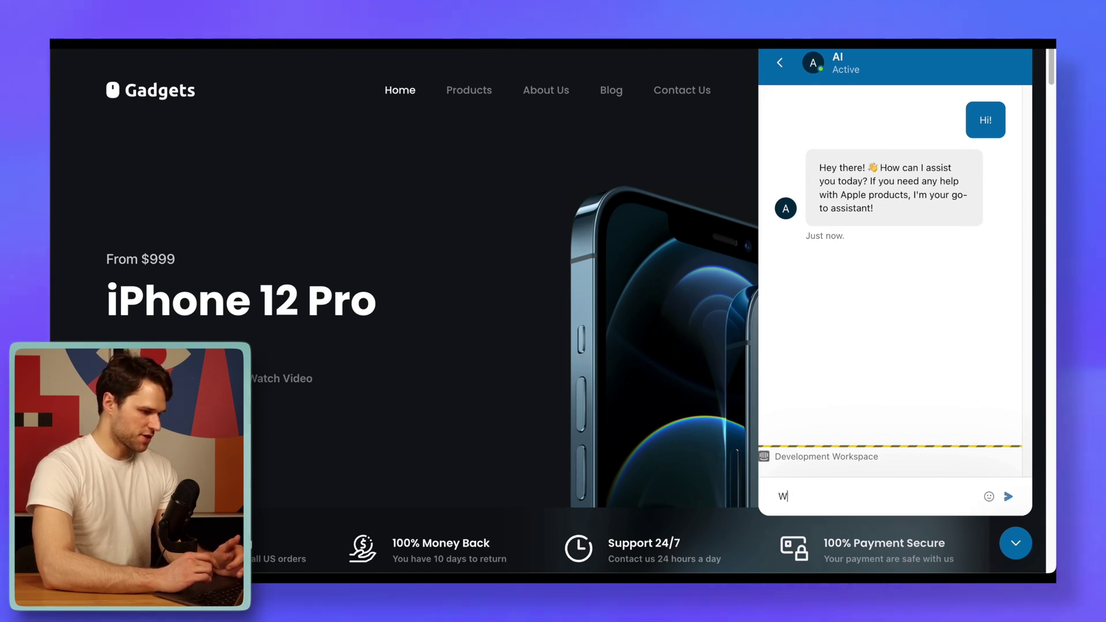
type("hich ")
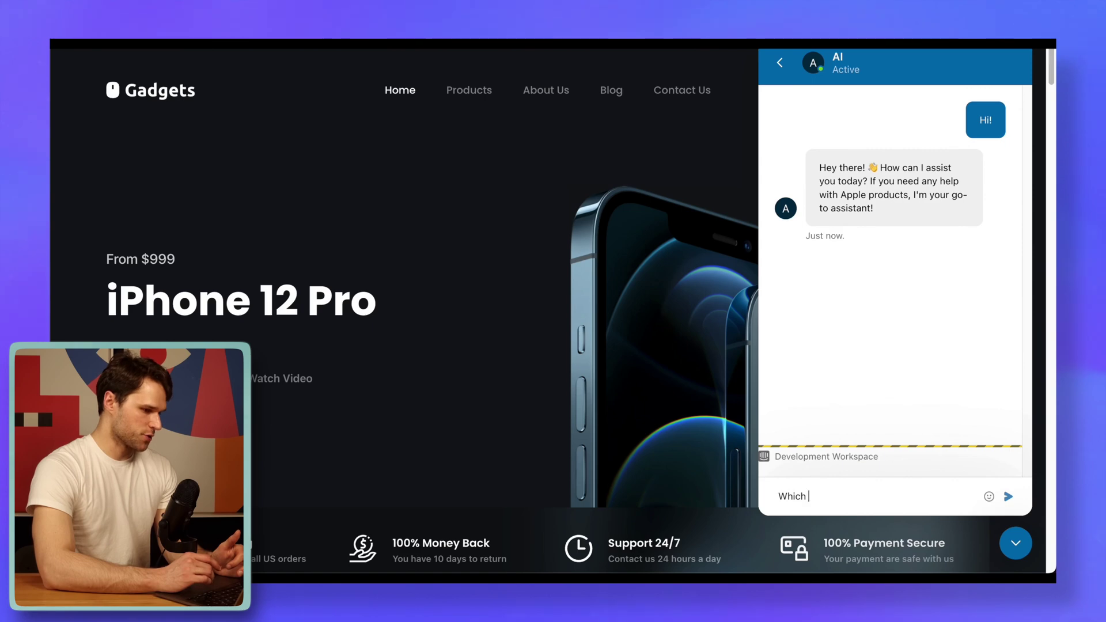
type("Mac woul")
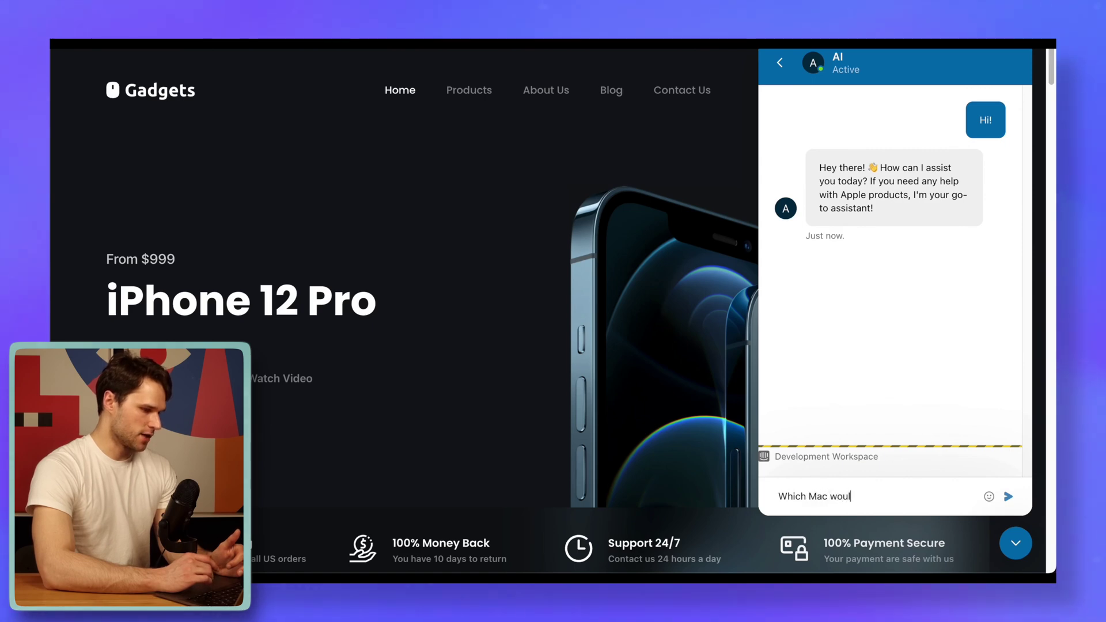
type("d you recommend for a video editor?")
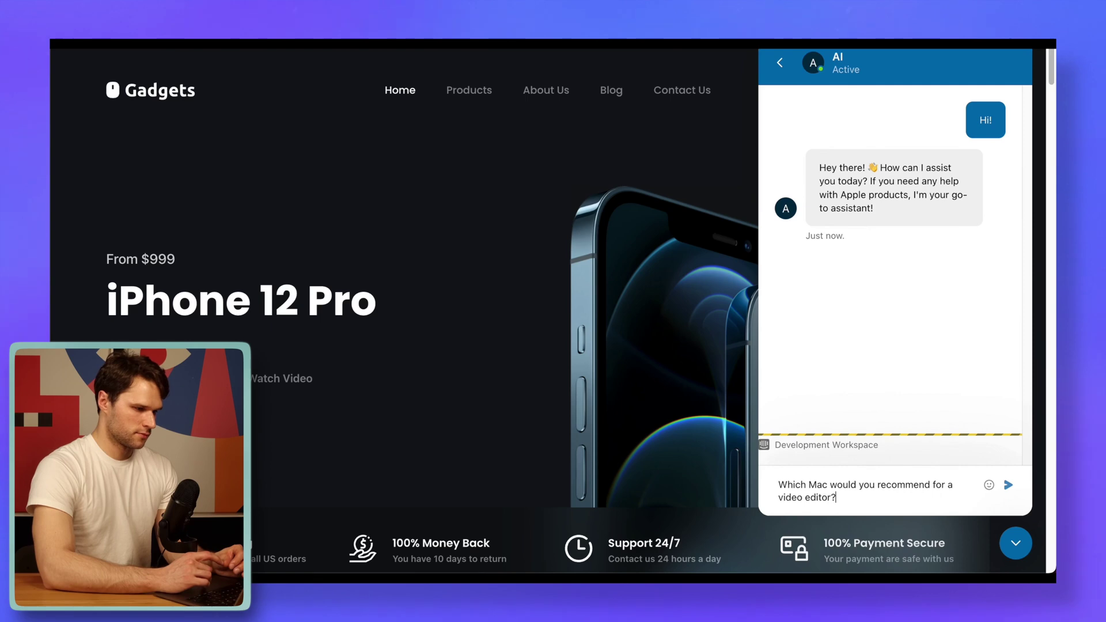
key("Return")
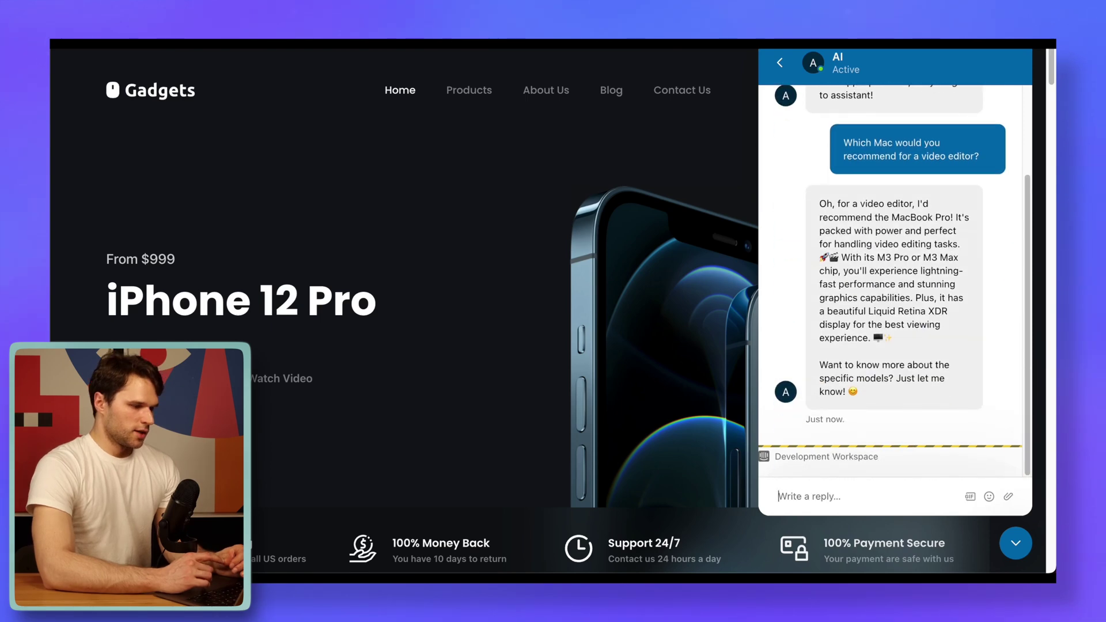